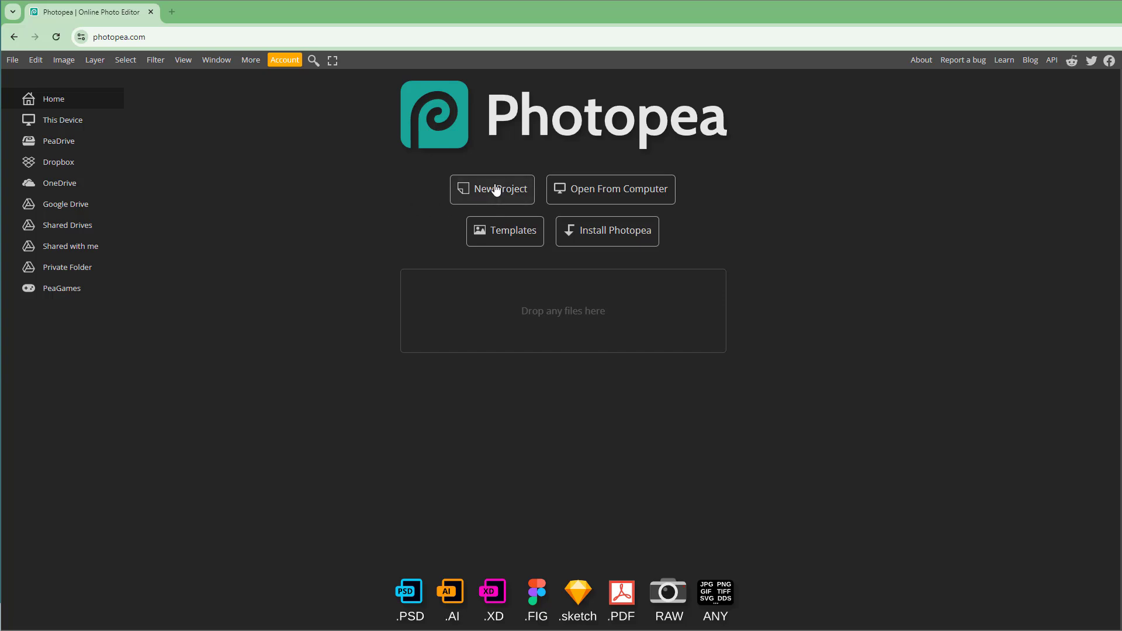
- Start a new project and compare the FB Event, Insta Story and Youtube Cover presets
left_click(13, 60)
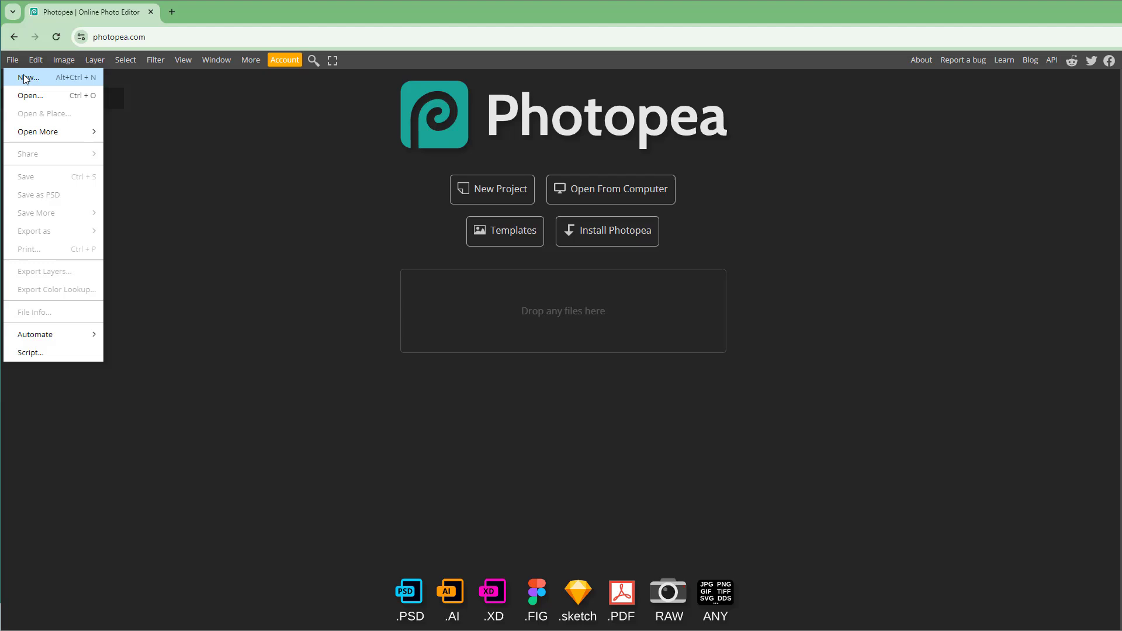
left_click(26, 79)
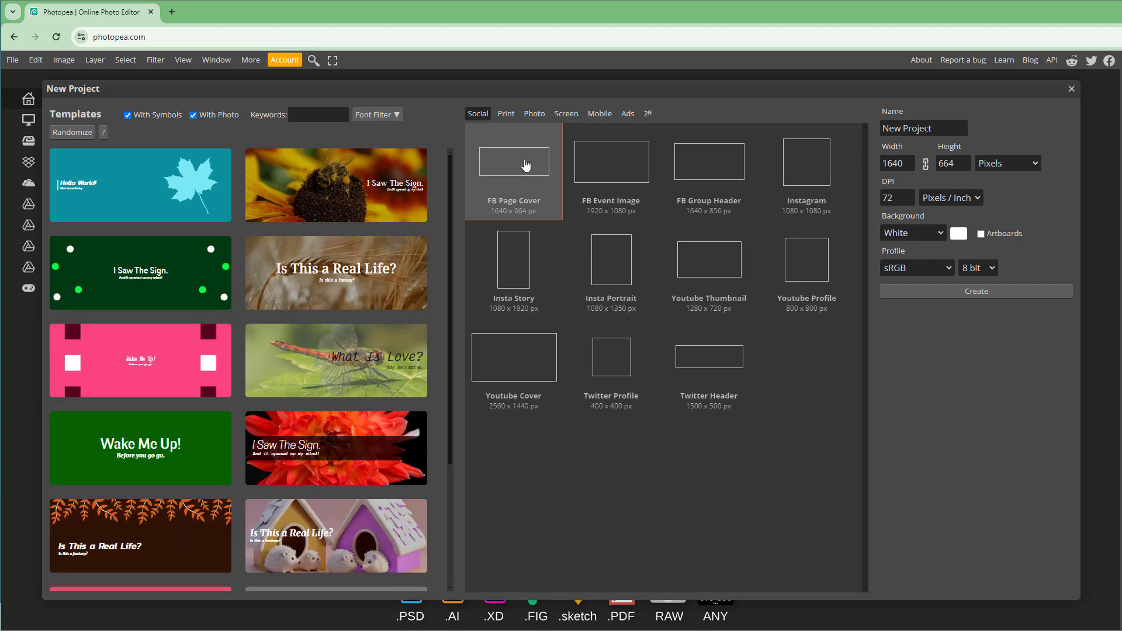
left_click(602, 166)
left_click(526, 253)
left_click(513, 357)
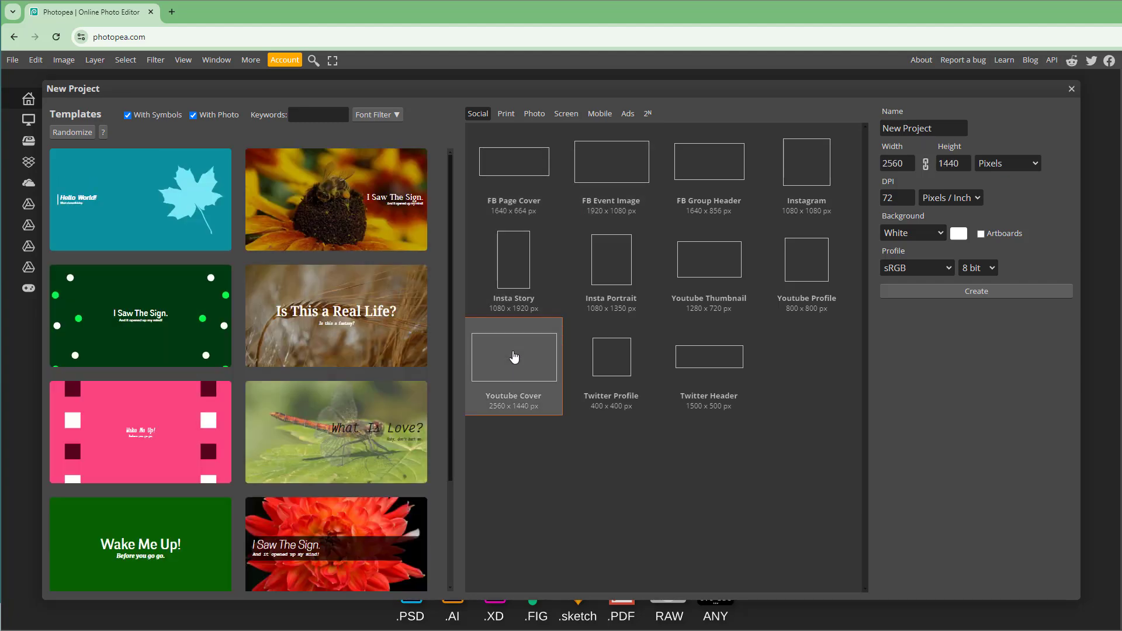
- Look at the A3 and B4 print presets, then reselect Youtube Cover 2560×1440
left_click(507, 114)
left_click(537, 165)
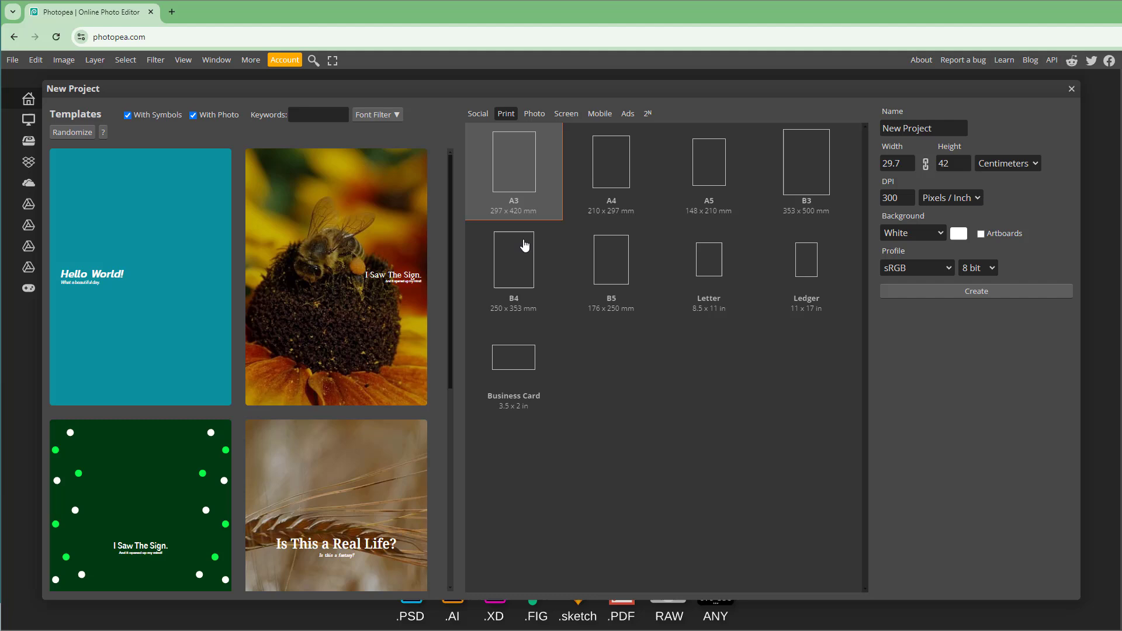
left_click(524, 247)
left_click(478, 114)
left_click(518, 359)
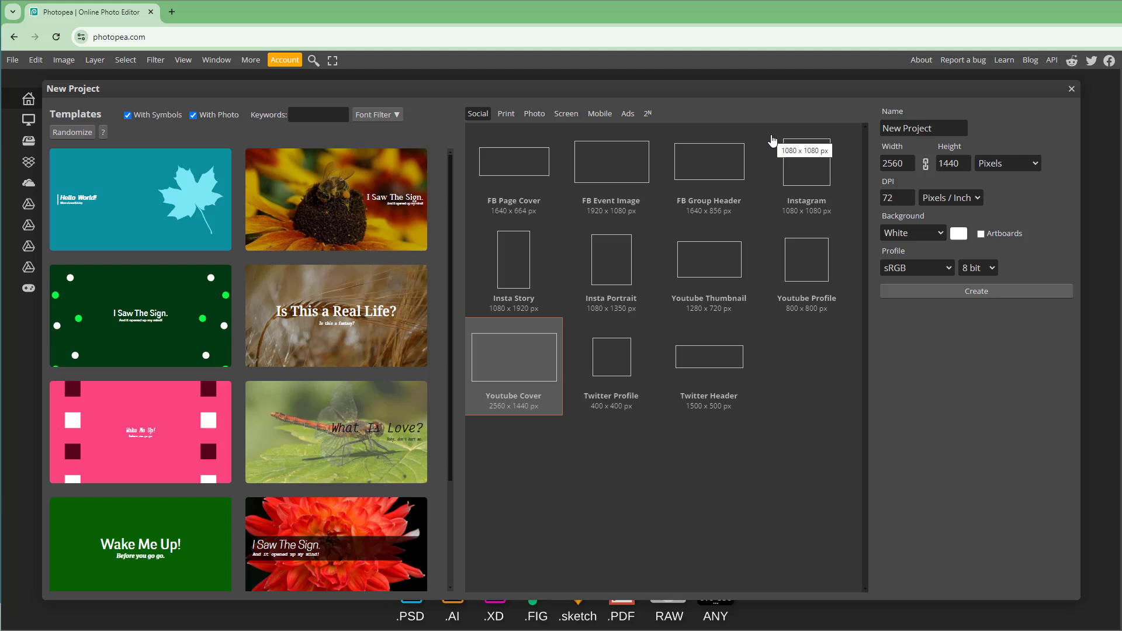
- Name the project TutorTube with width 1920 and height 1080
left_click_drag(936, 129, 882, 129)
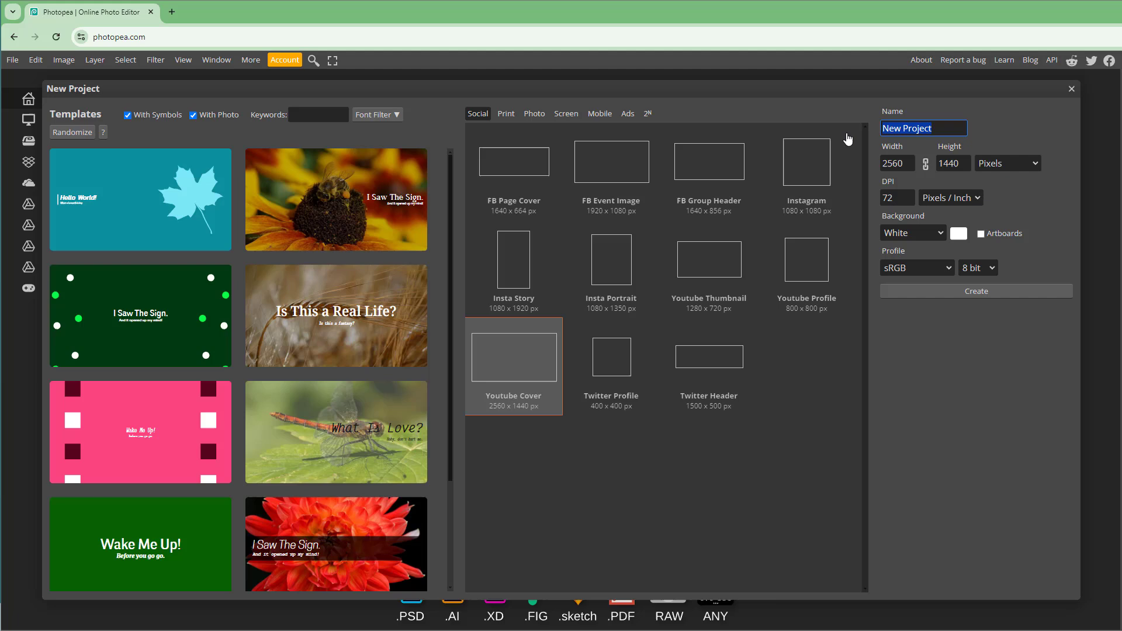
type("TutorTube")
double_click(906, 163)
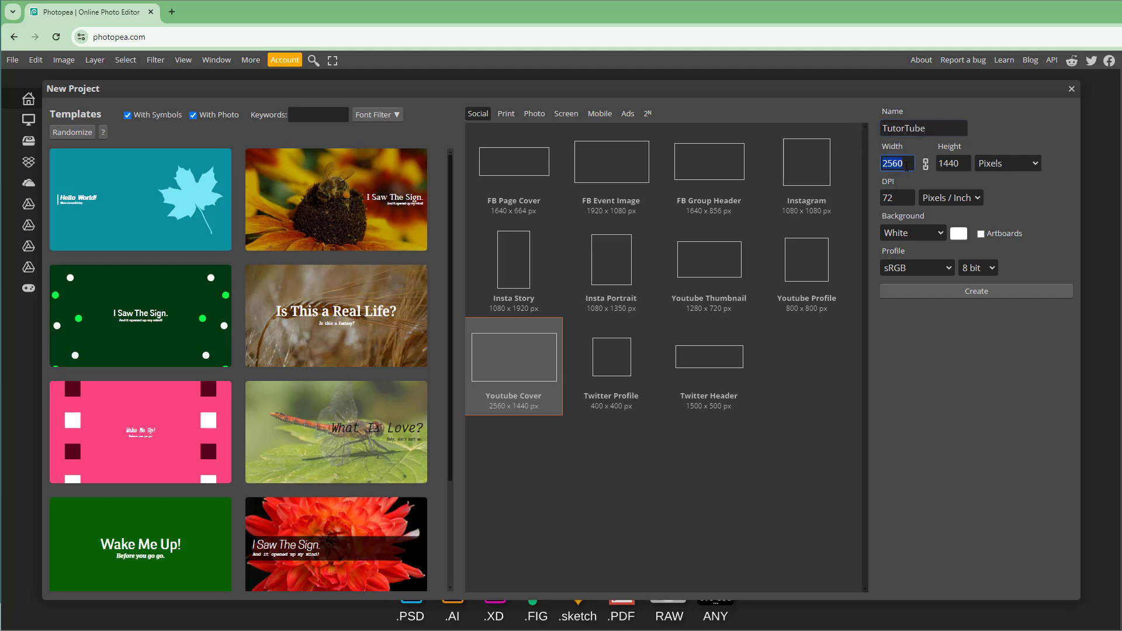
type("19")
key("Tab")
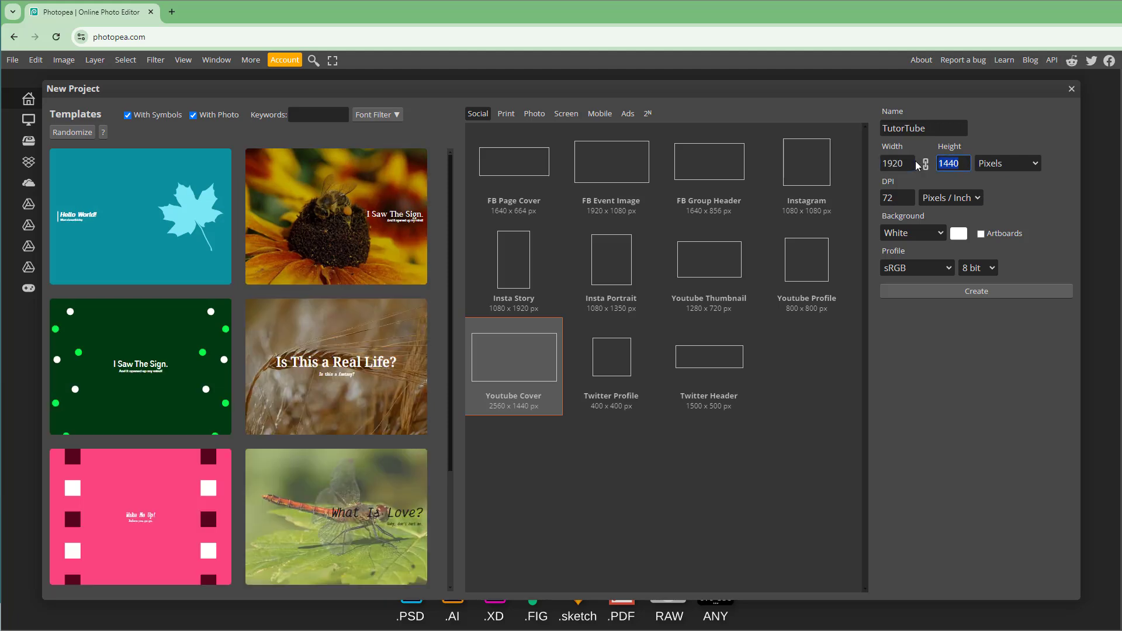
type("1080")
- Try Percent, Centimeters, Millimeters and Inches as size units, then return to Pixels
left_click(1029, 166)
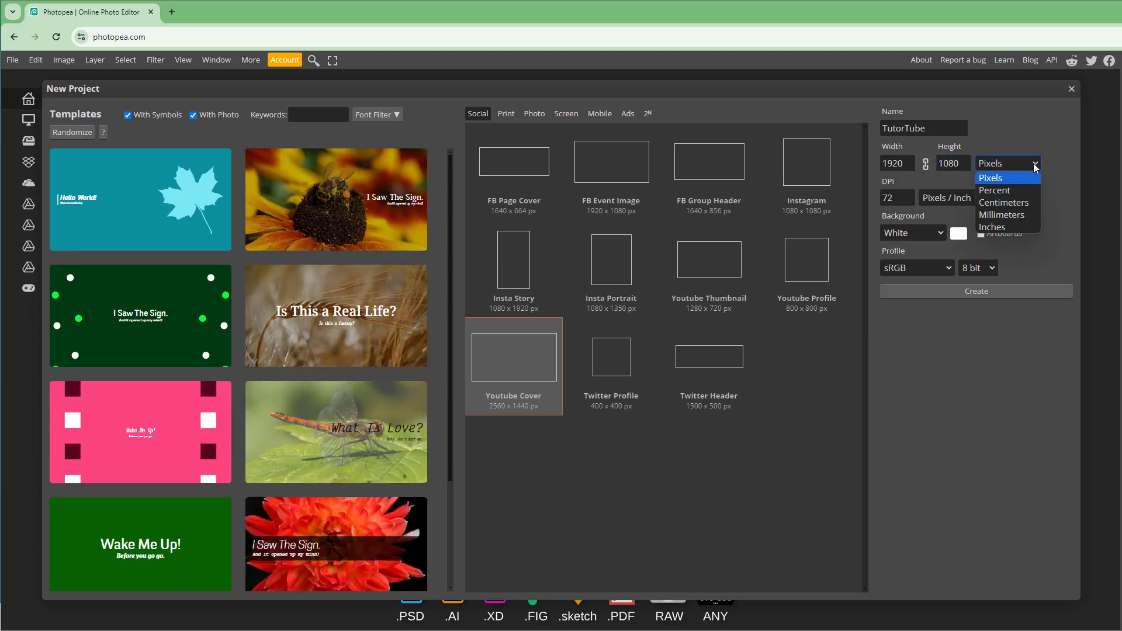
left_click(995, 191)
left_click(999, 165)
left_click(1003, 203)
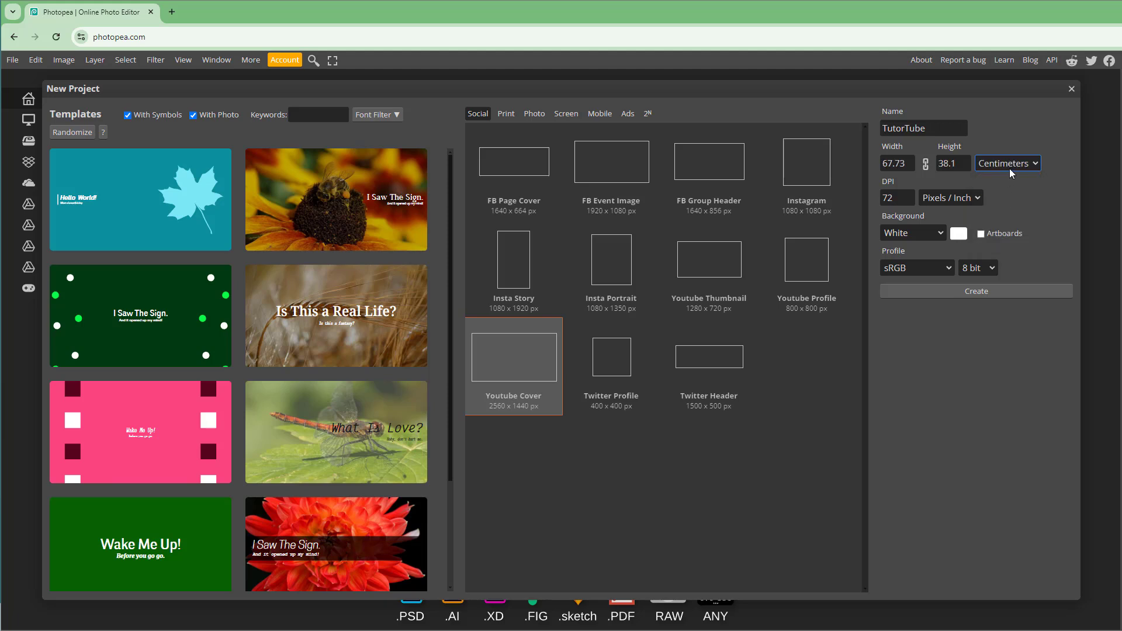
left_click(1009, 163)
left_click(1001, 214)
left_click(1015, 166)
left_click(992, 227)
left_click(1008, 164)
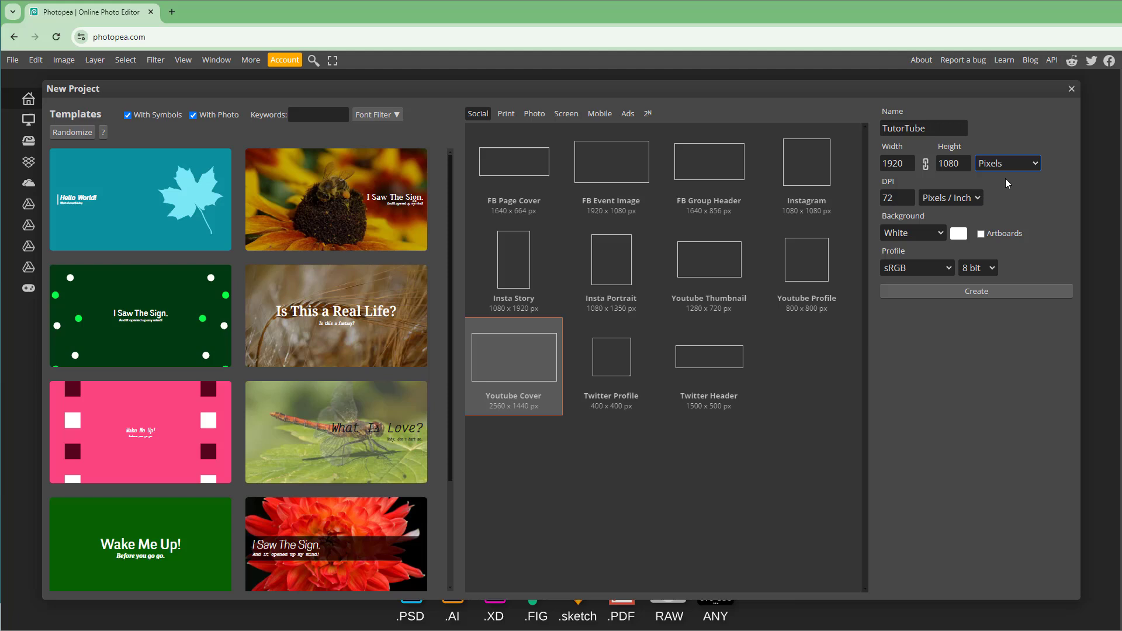
left_click(905, 198)
- Change the resolution from 72 to 300 DPI
double_click(894, 199)
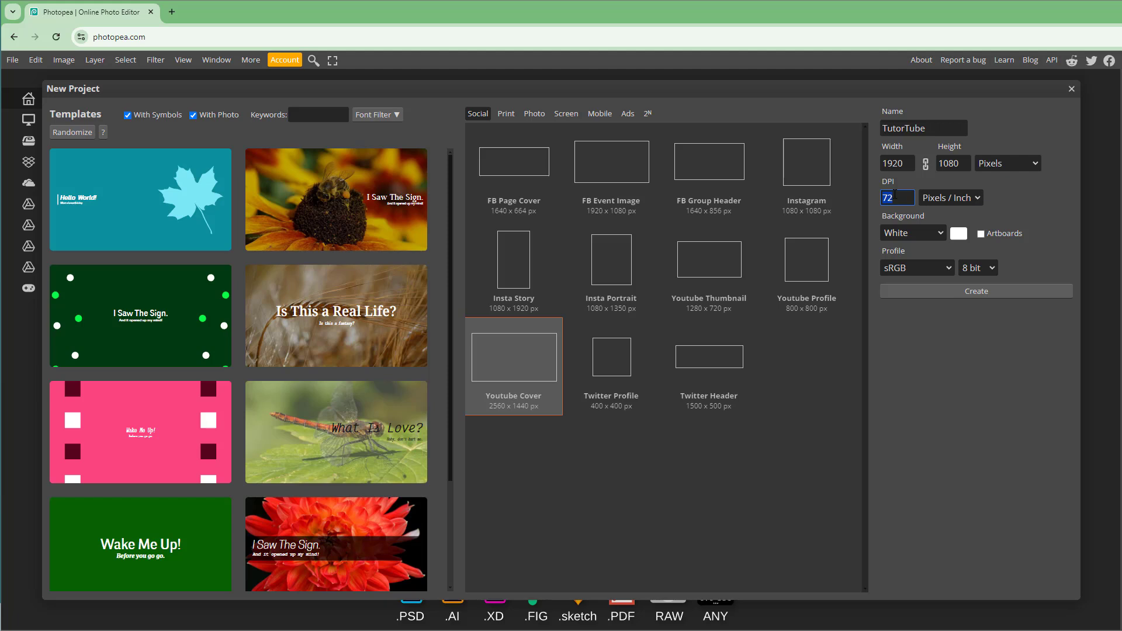
type("300")
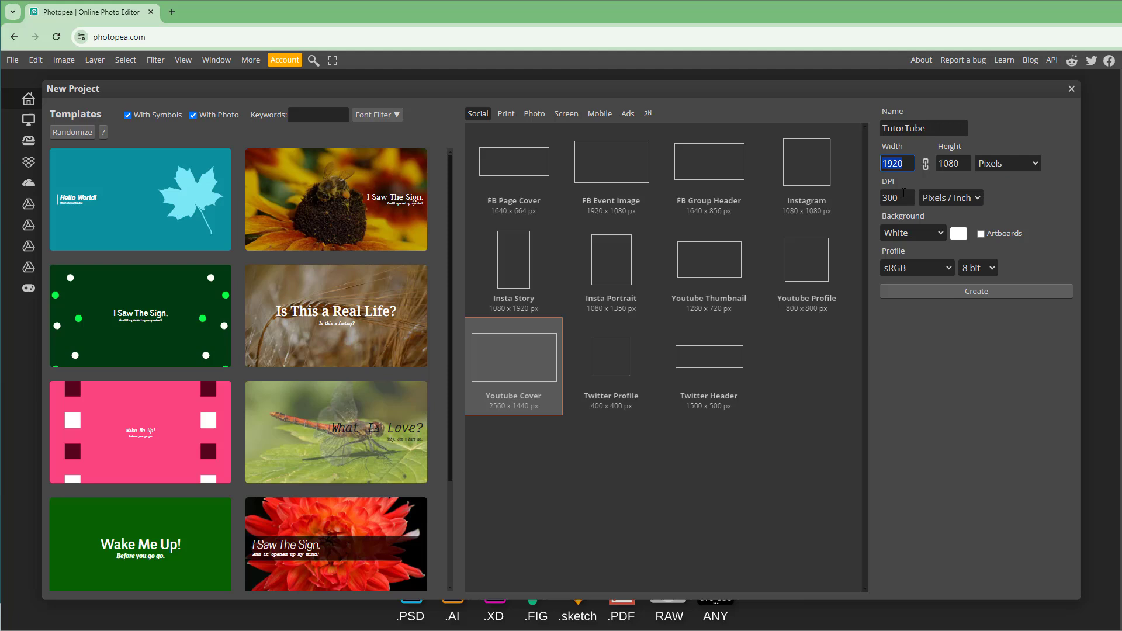
double_click(904, 200)
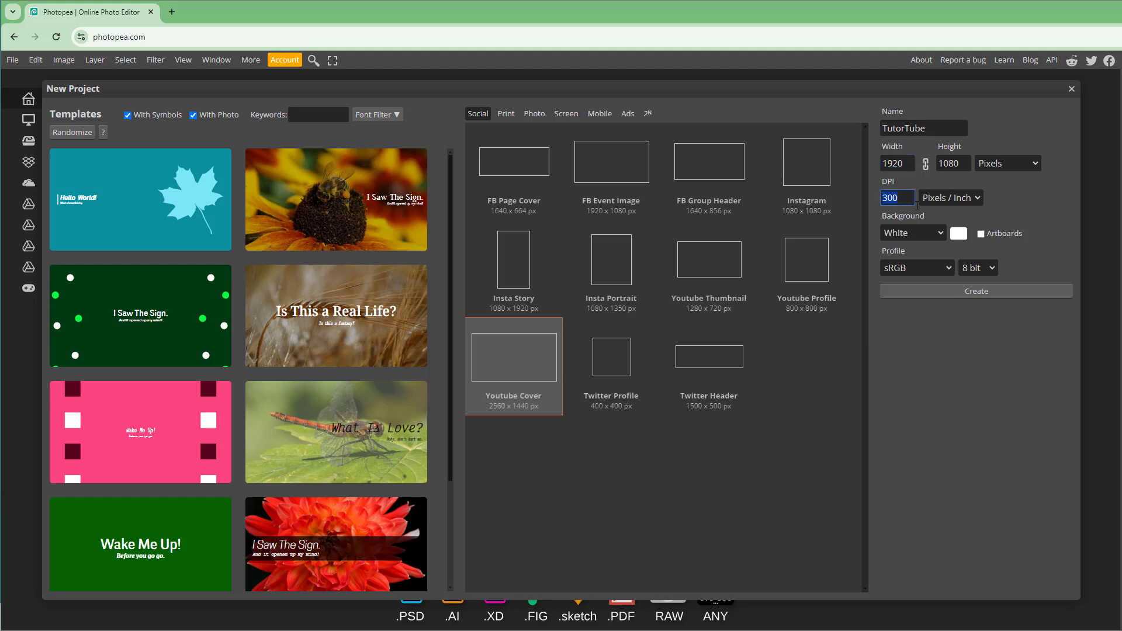
- Try Black, Transparent and Custom backgrounds and artboards, ending on White without artboards
left_click(936, 233)
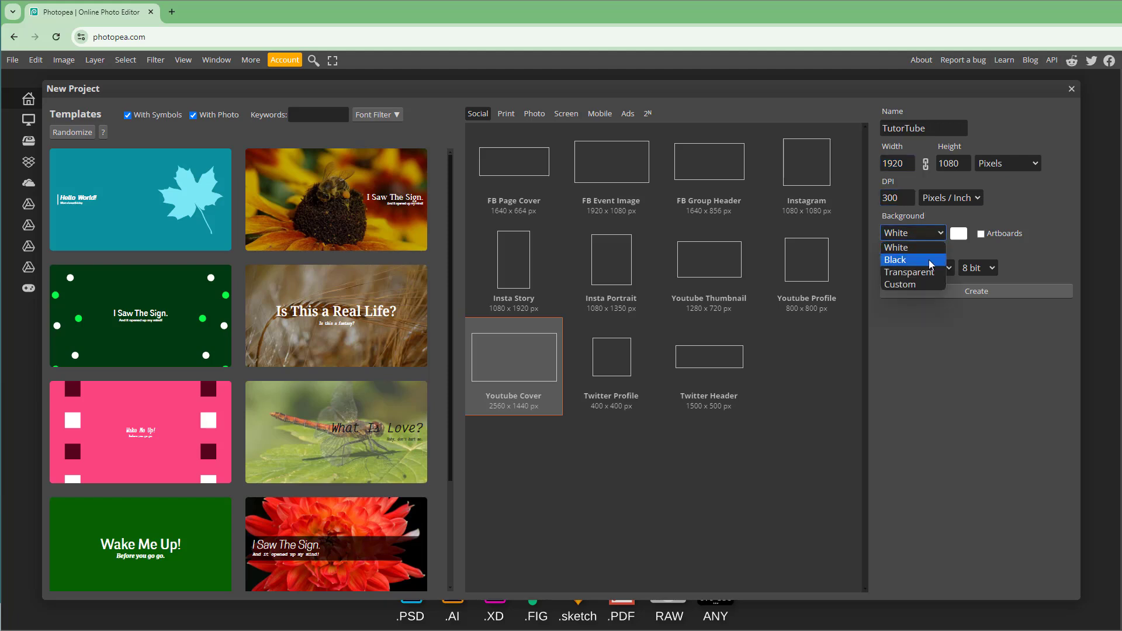
left_click(931, 260)
left_click(938, 235)
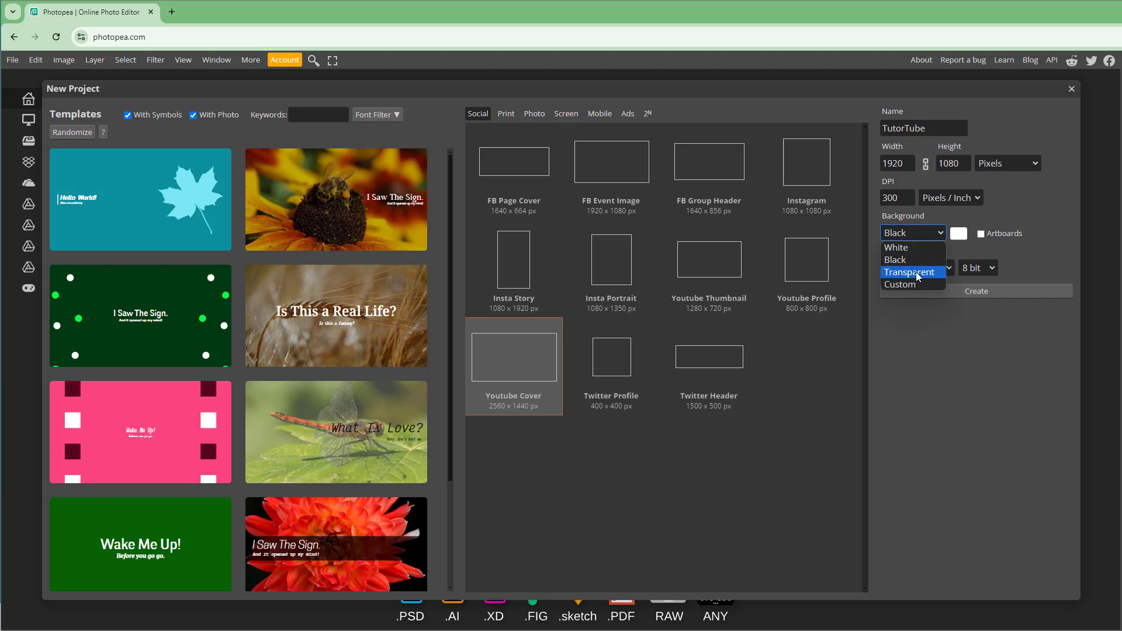
left_click(917, 273)
left_click(924, 235)
left_click(916, 284)
left_click(981, 234)
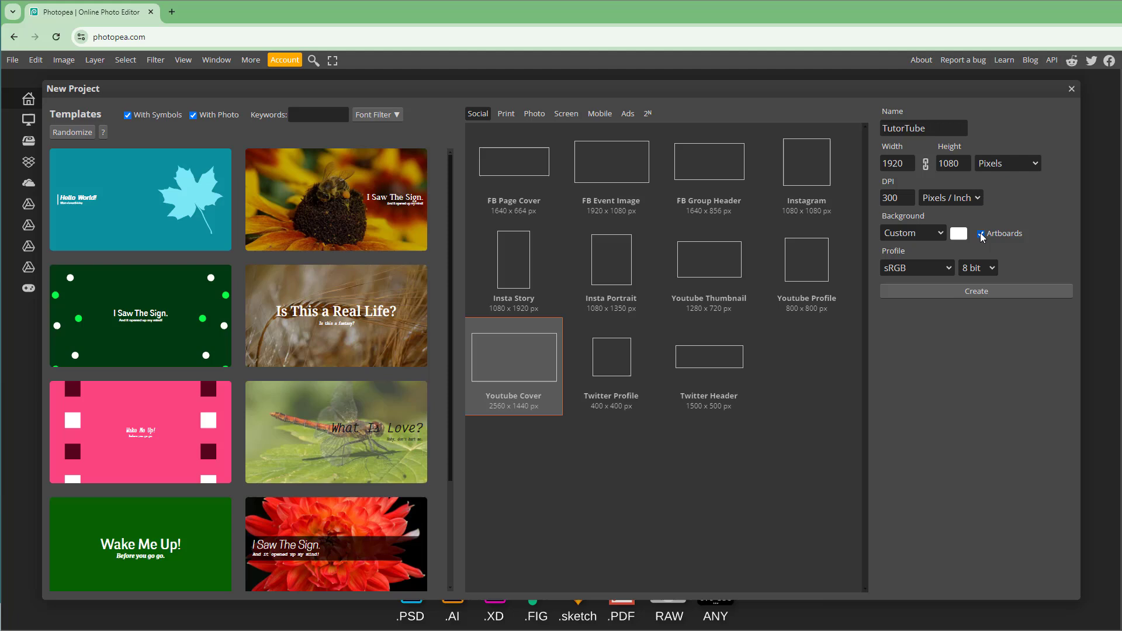
left_click(912, 234)
left_click(980, 234)
left_click(913, 230)
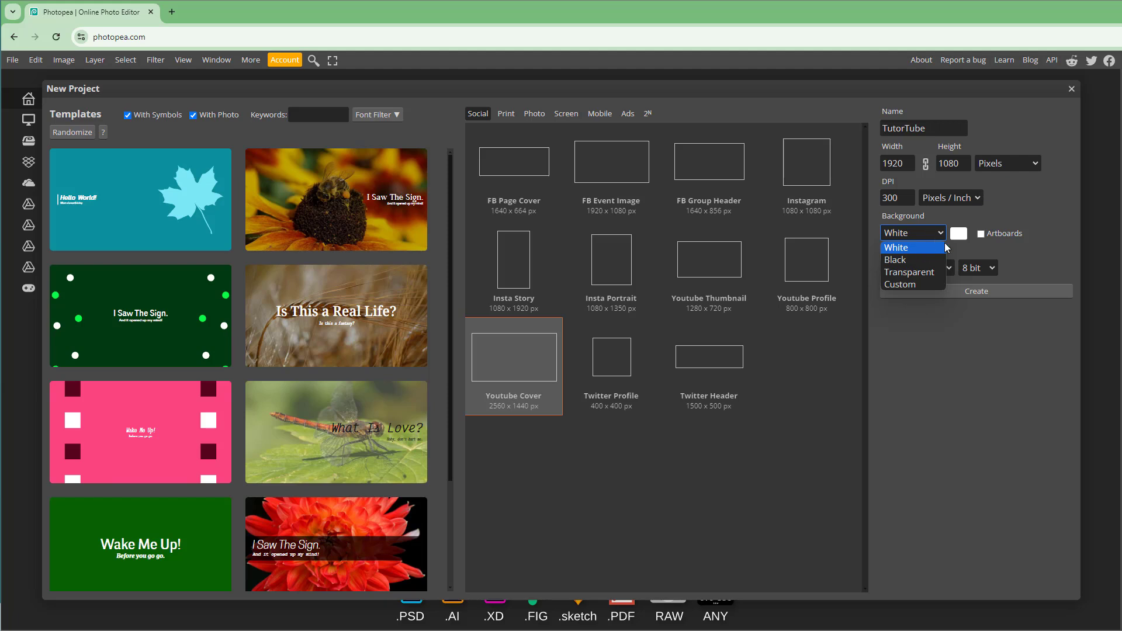
- Keep the sRGB colour profile and 8 bit depth
left_click(929, 249)
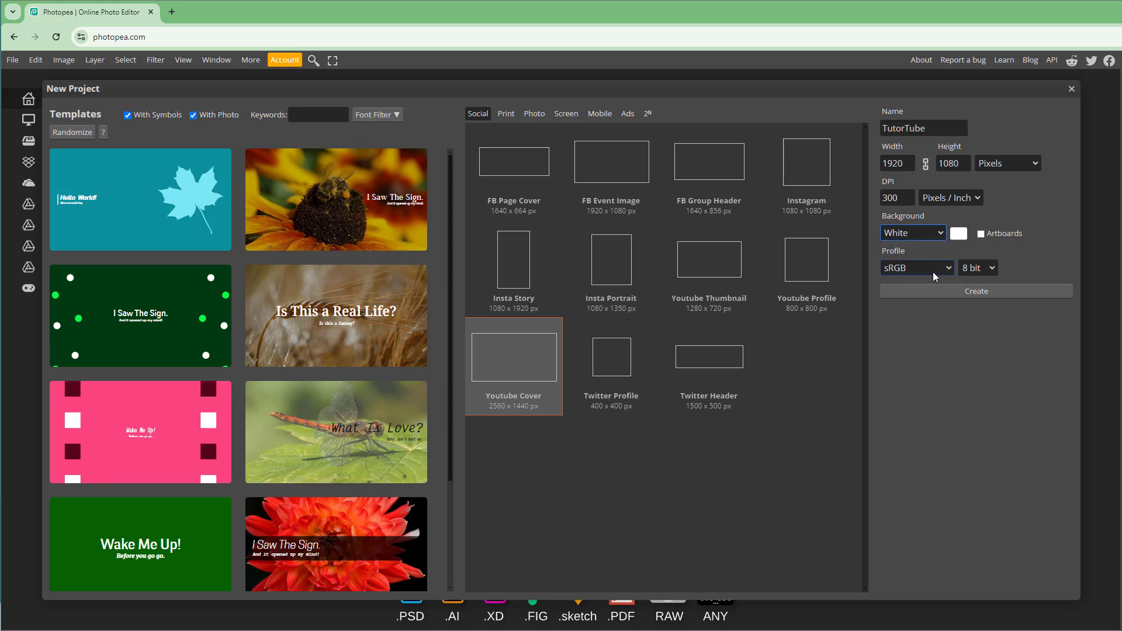
left_click(934, 270)
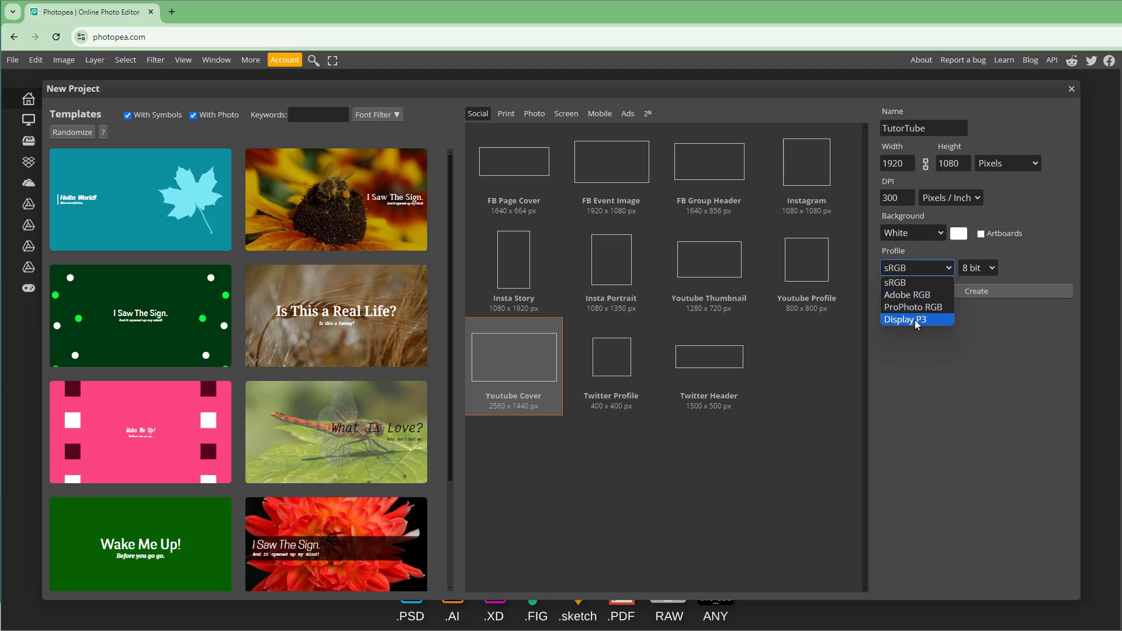
left_click(1014, 264)
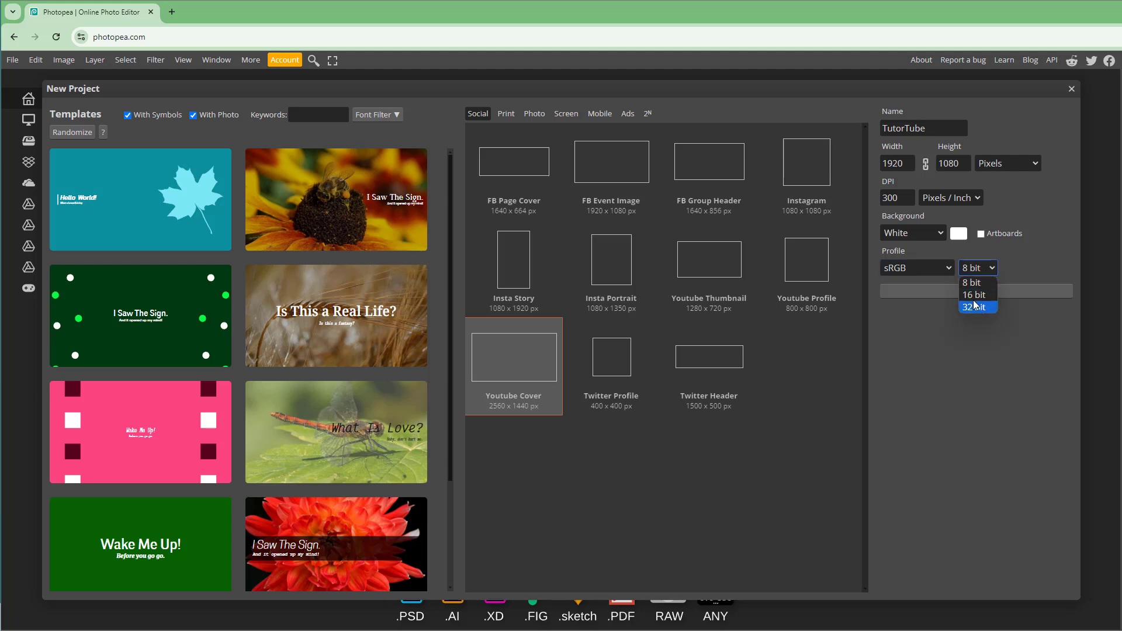
left_click(925, 322)
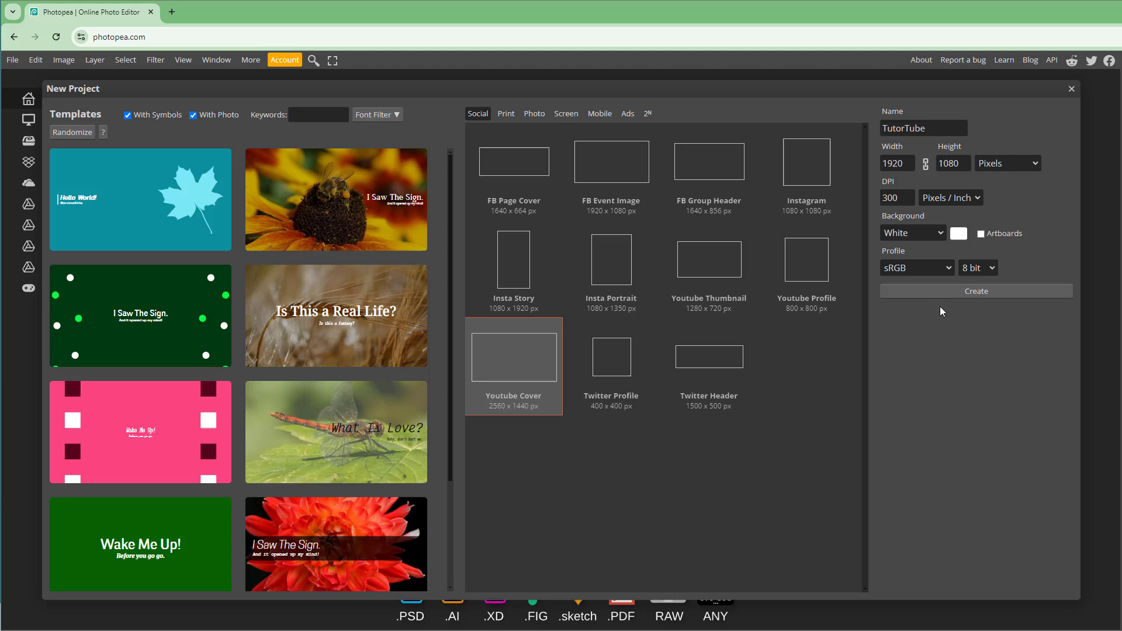
left_click(984, 269)
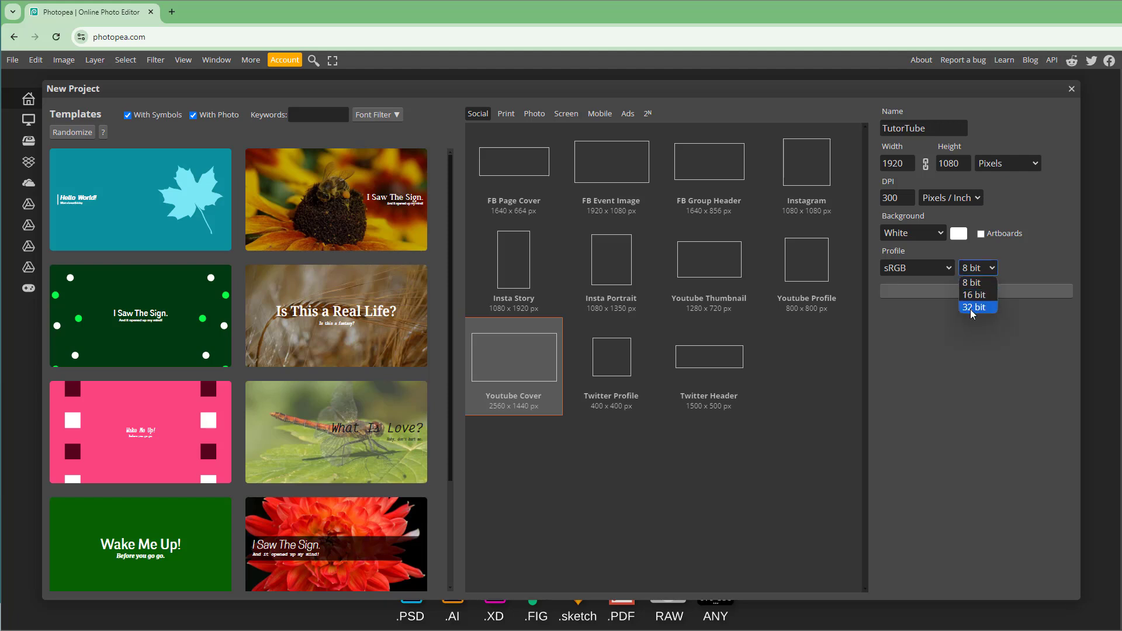
left_click(977, 324)
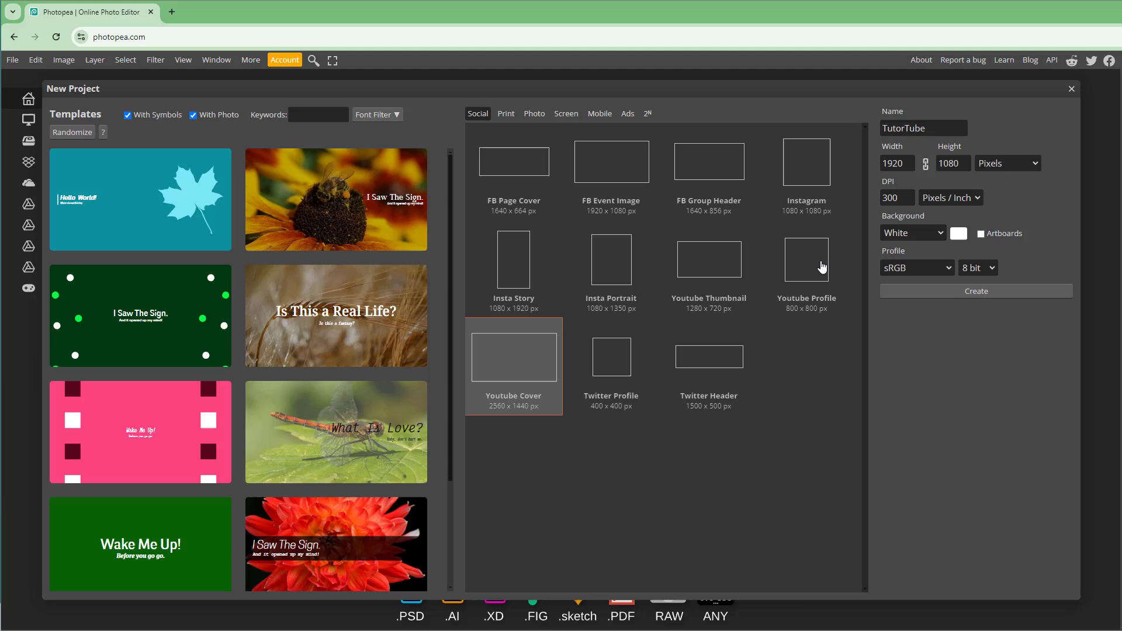
- Create the TutorTube canvas, then create a second document from the FB Group Header preset
left_click(931, 291)
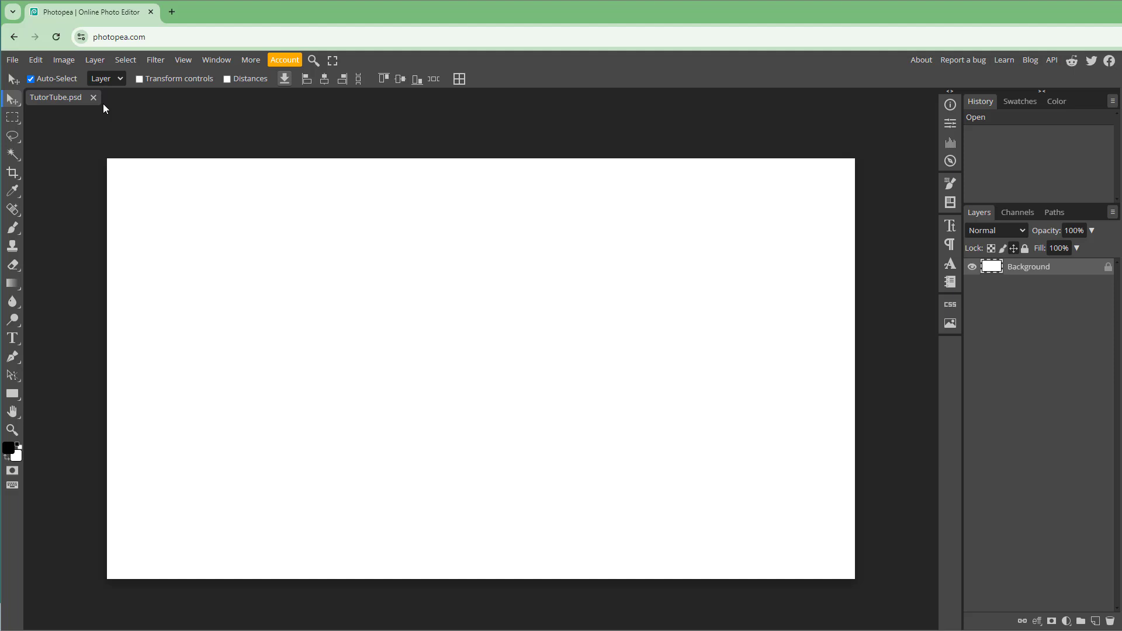
left_click(13, 59)
left_click(25, 79)
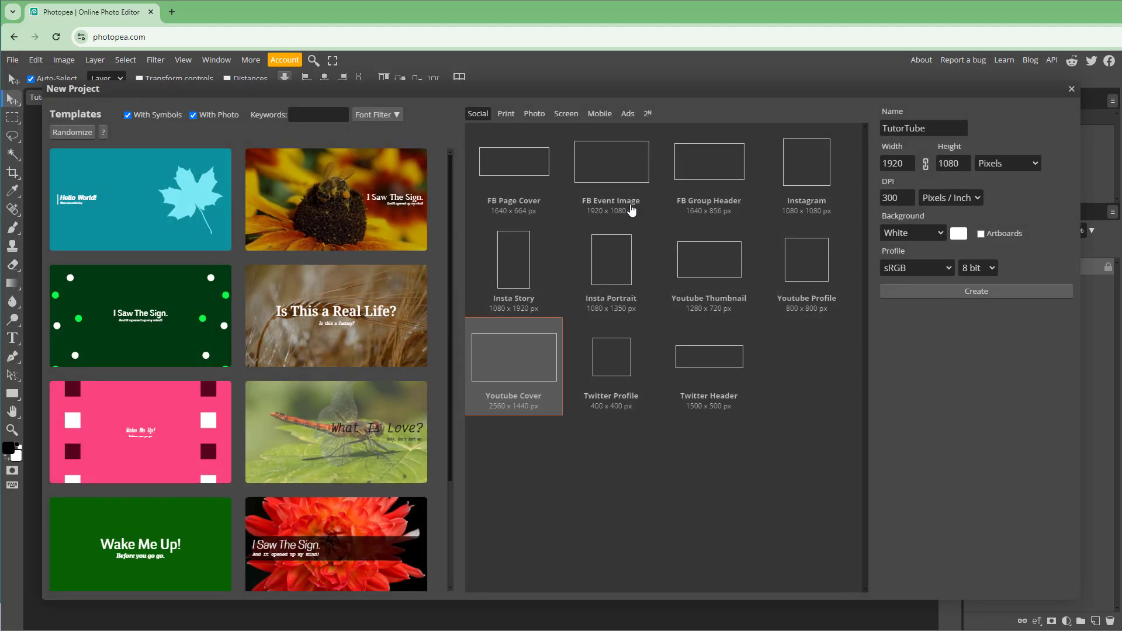
left_click(707, 173)
left_click(955, 296)
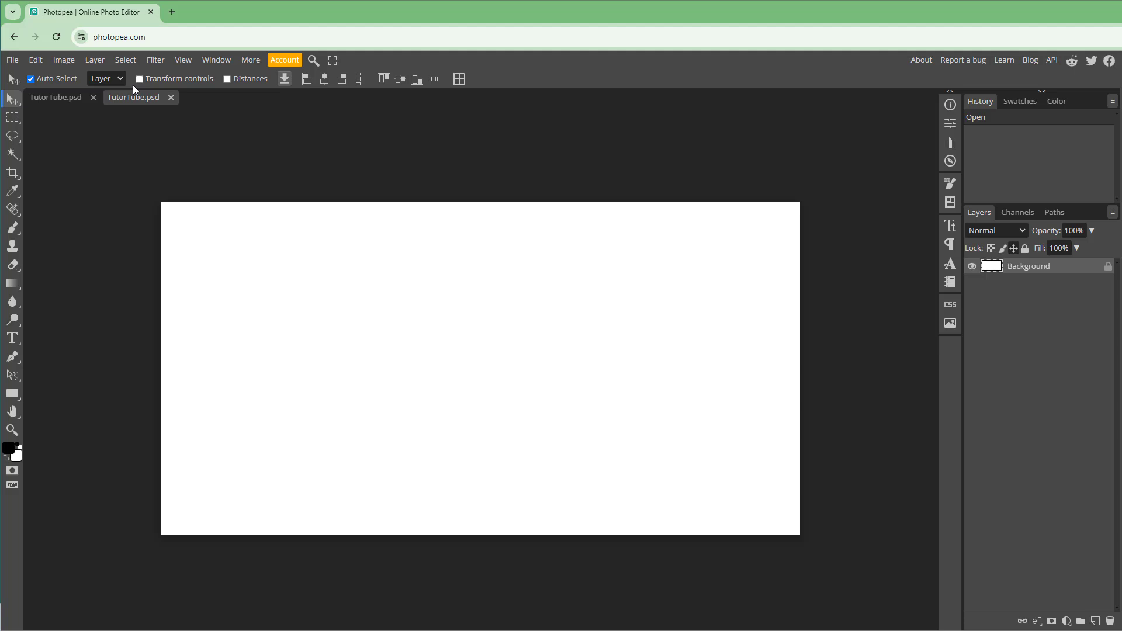
- Switch back to the first TutorTube document tab
left_click(68, 95)
left_click(122, 100)
left_click(73, 92)
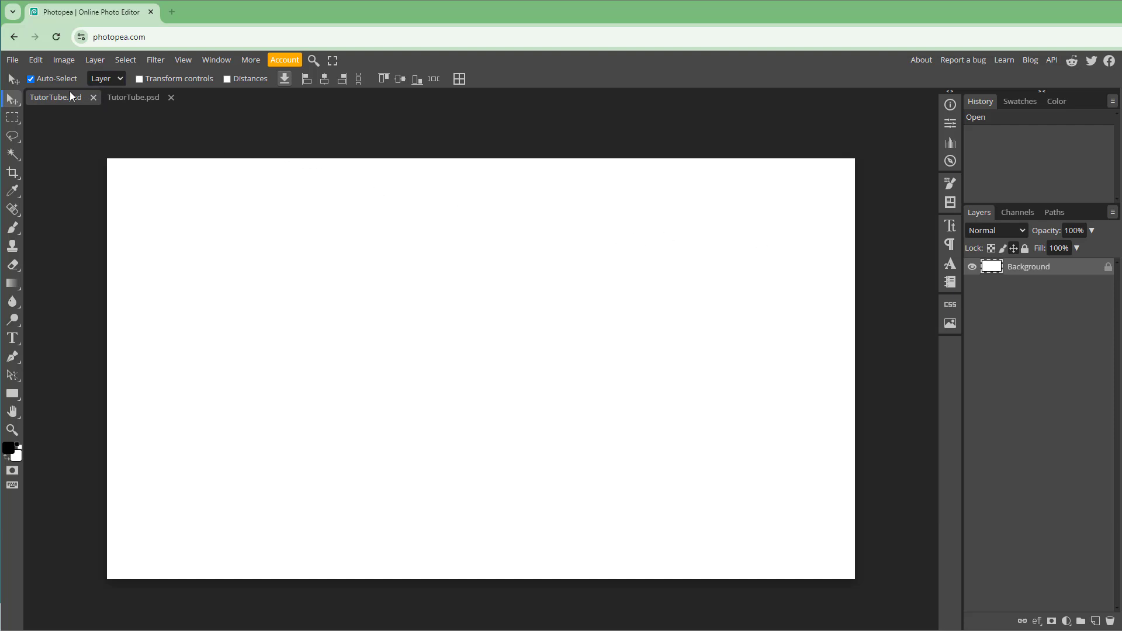
left_click(16, 60)
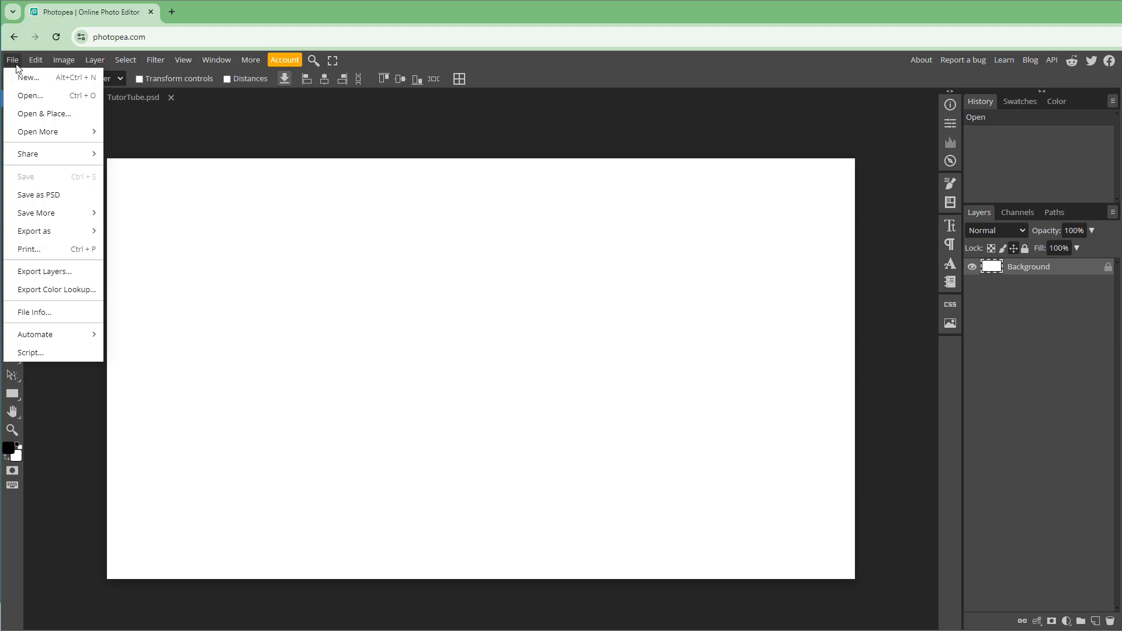
left_click(301, 232)
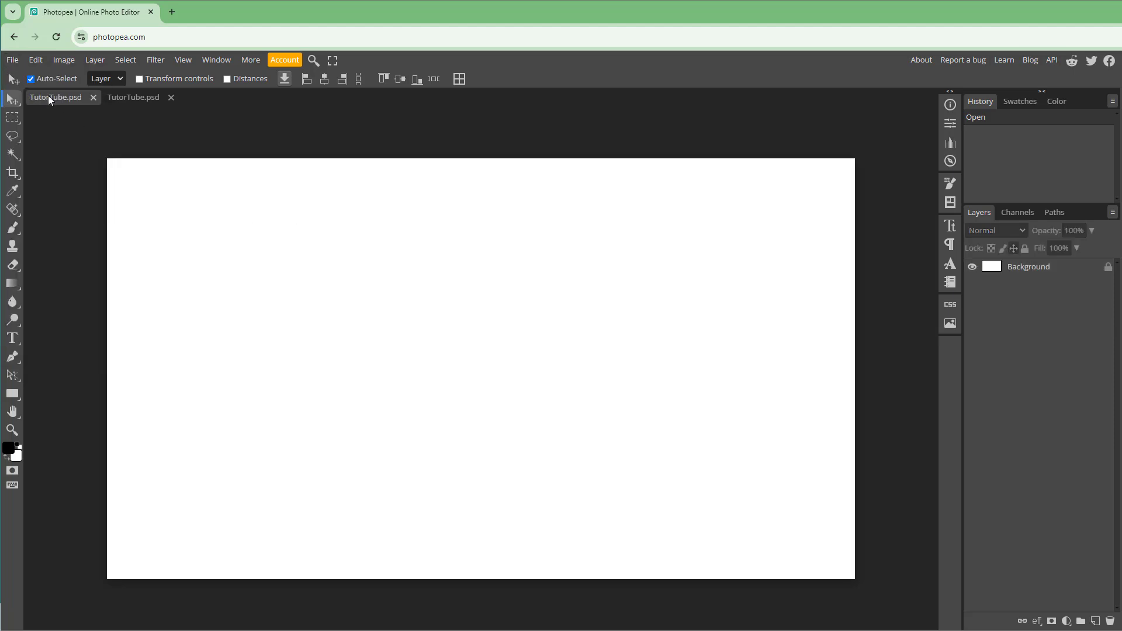
left_click(13, 60)
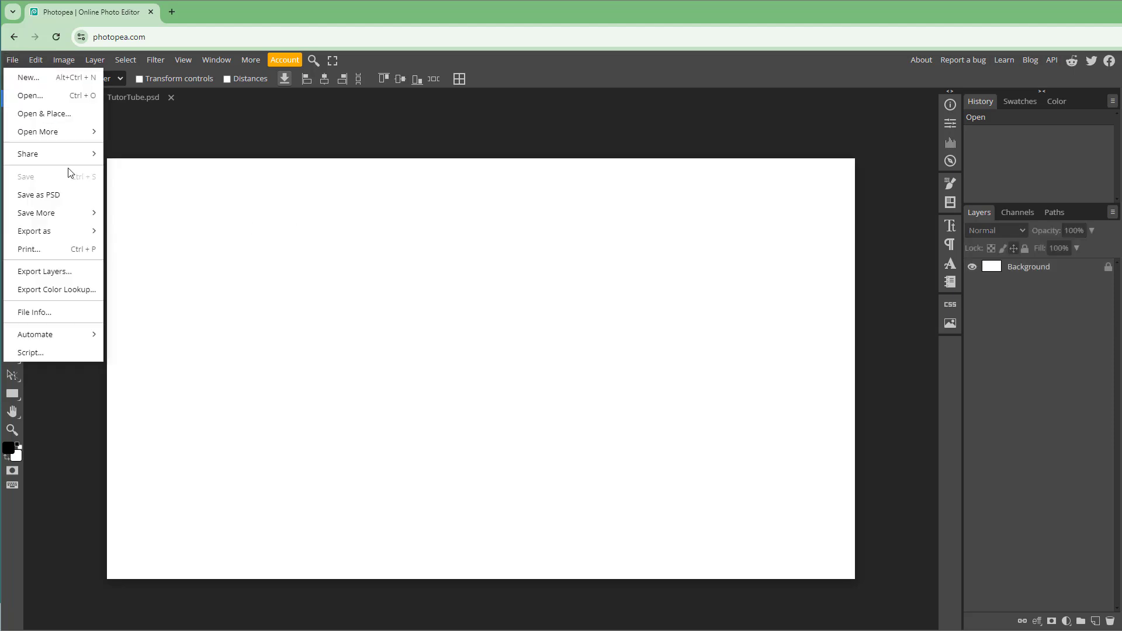
- Save as PSD on TT (L:), decline replacing TutorTube.psd, and save as TutorTube1.psd
left_click(61, 200)
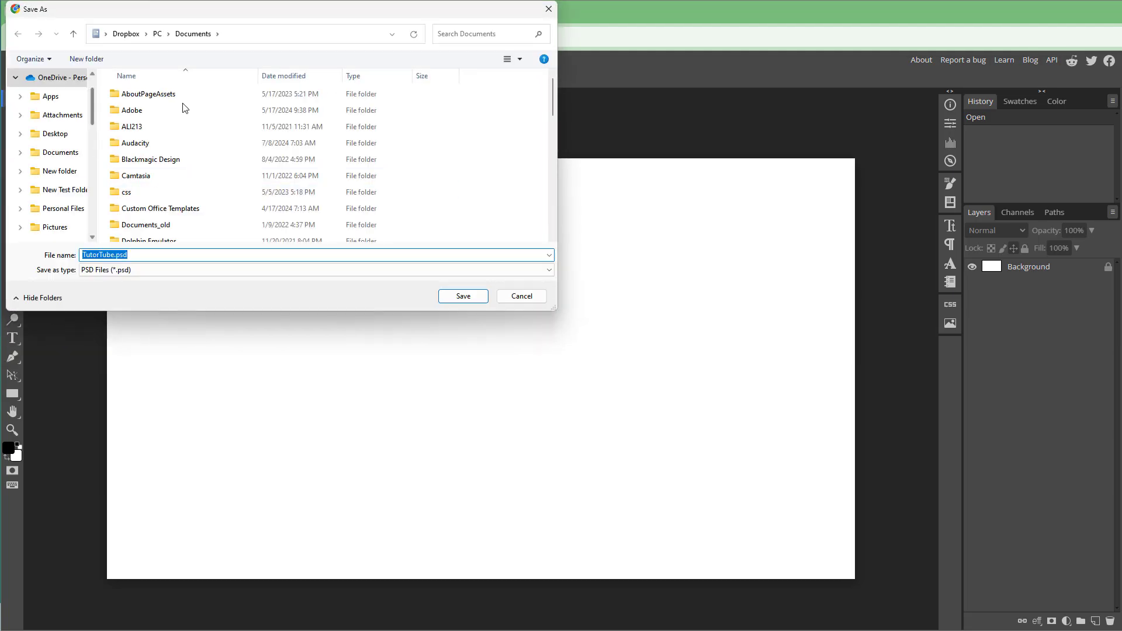
scroll(48, 190, "down", 3)
scroll(50, 192, "down", 5)
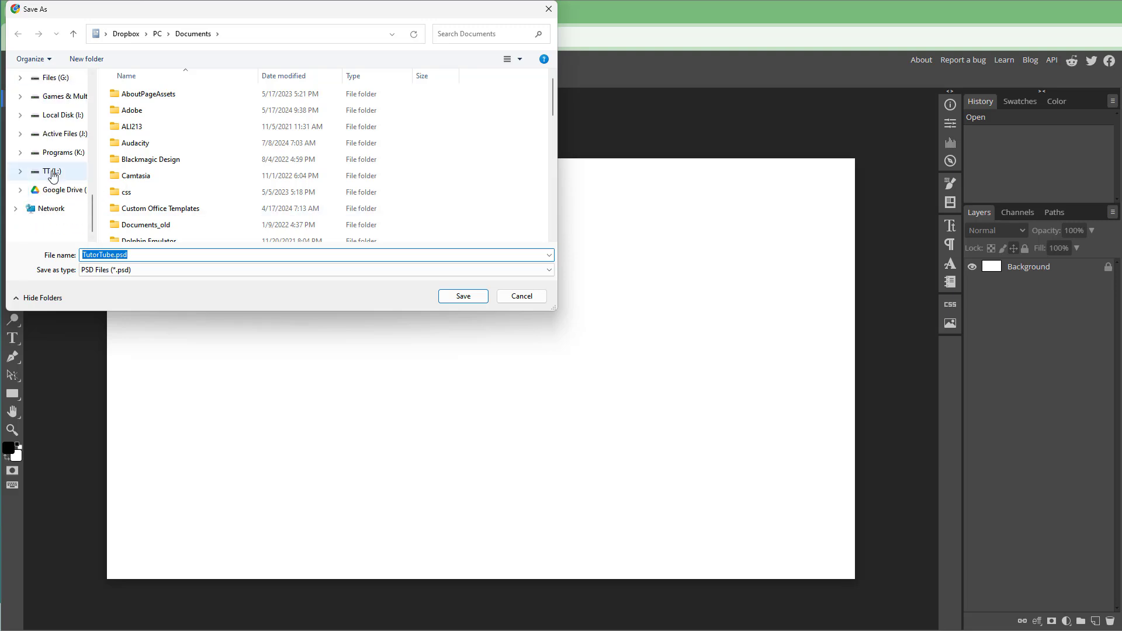
left_click(50, 171)
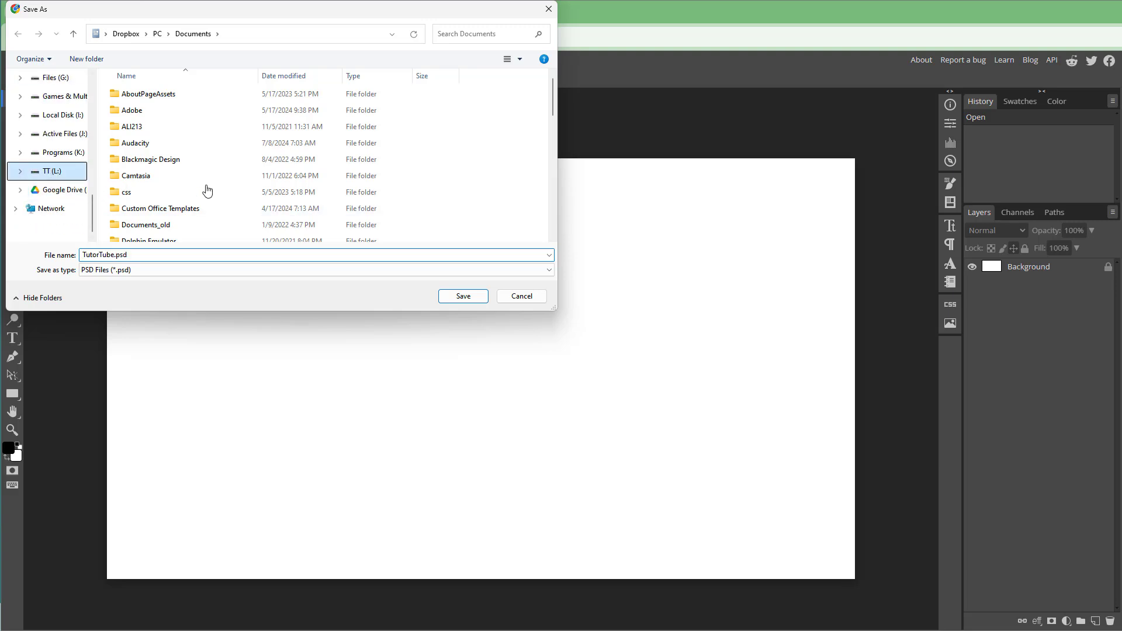
left_click(459, 298)
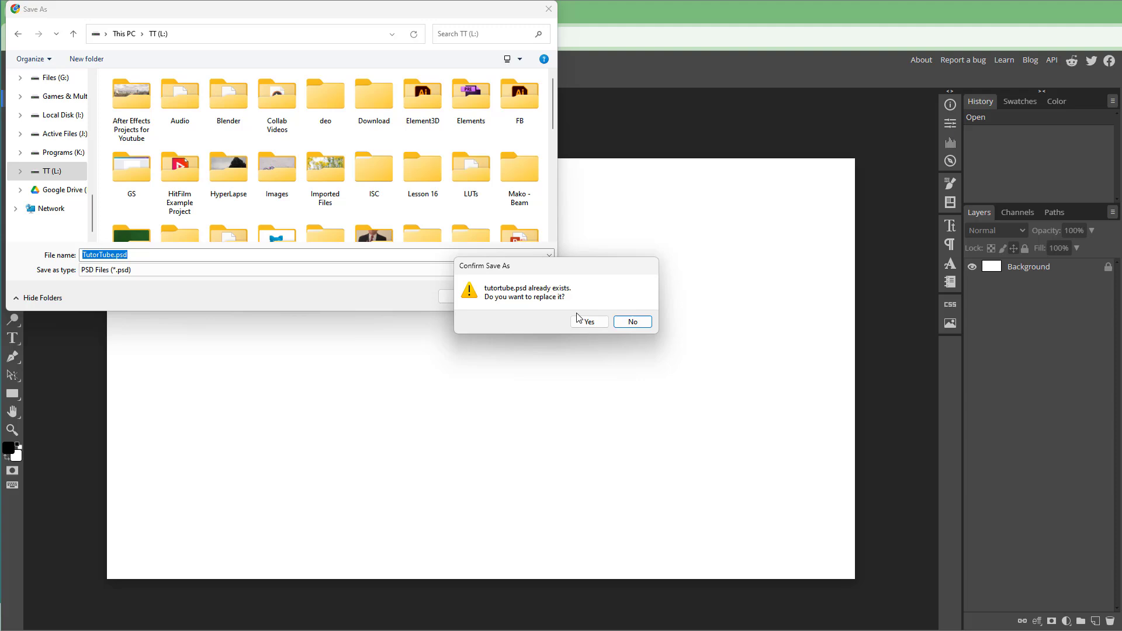
left_click(620, 322)
left_click(119, 254)
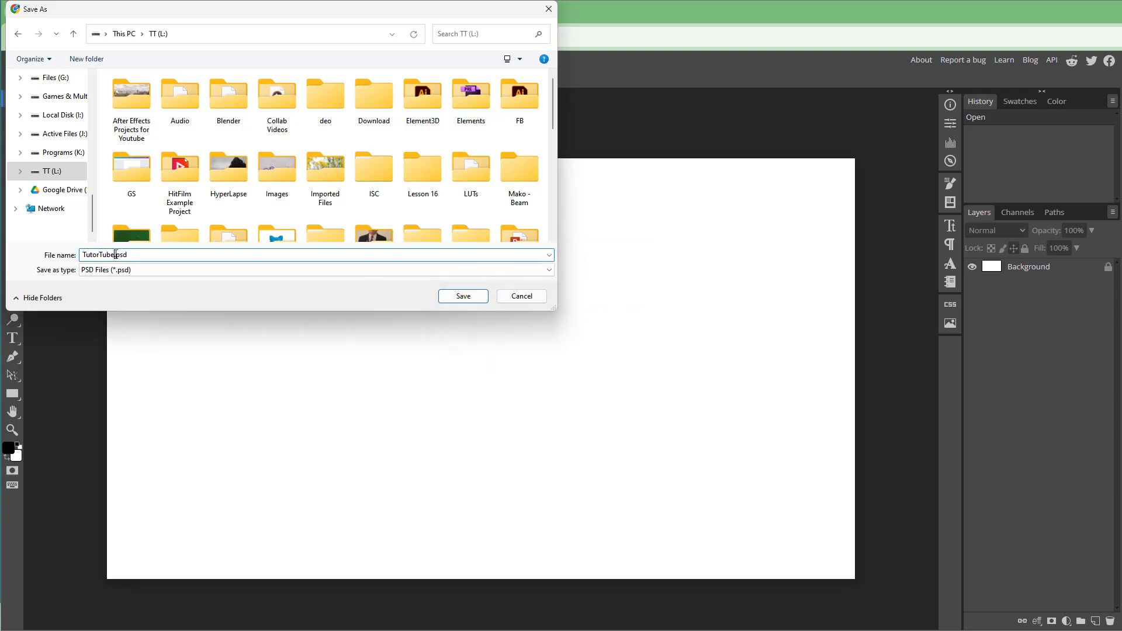
type("1")
left_click(472, 299)
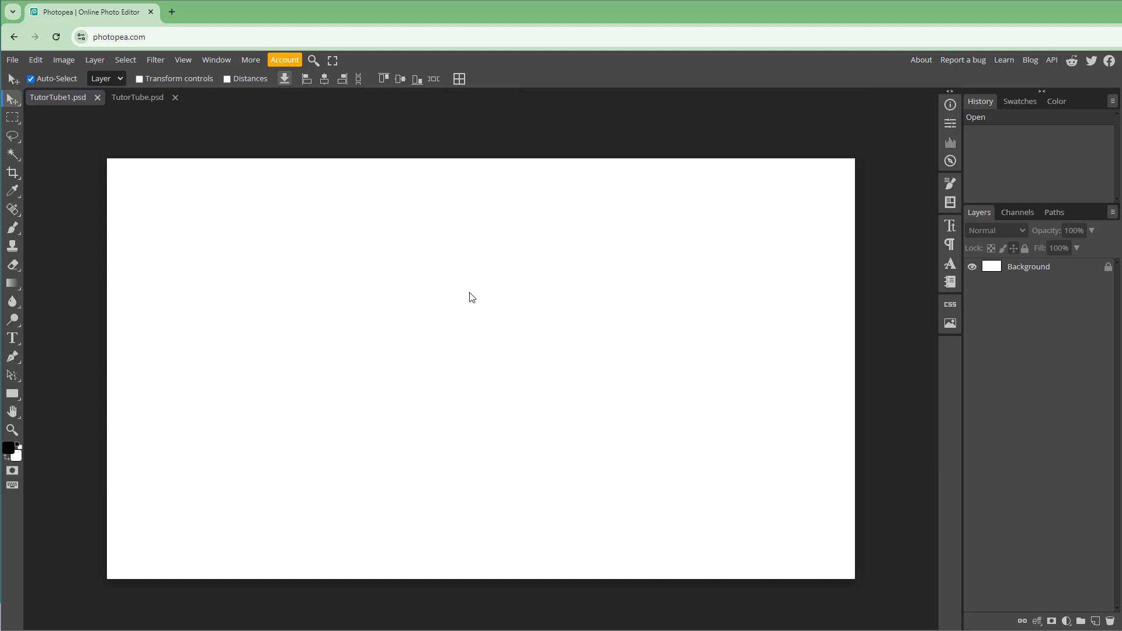
- Re-save TutorTube1.psd twice with File > Save
left_click(13, 61)
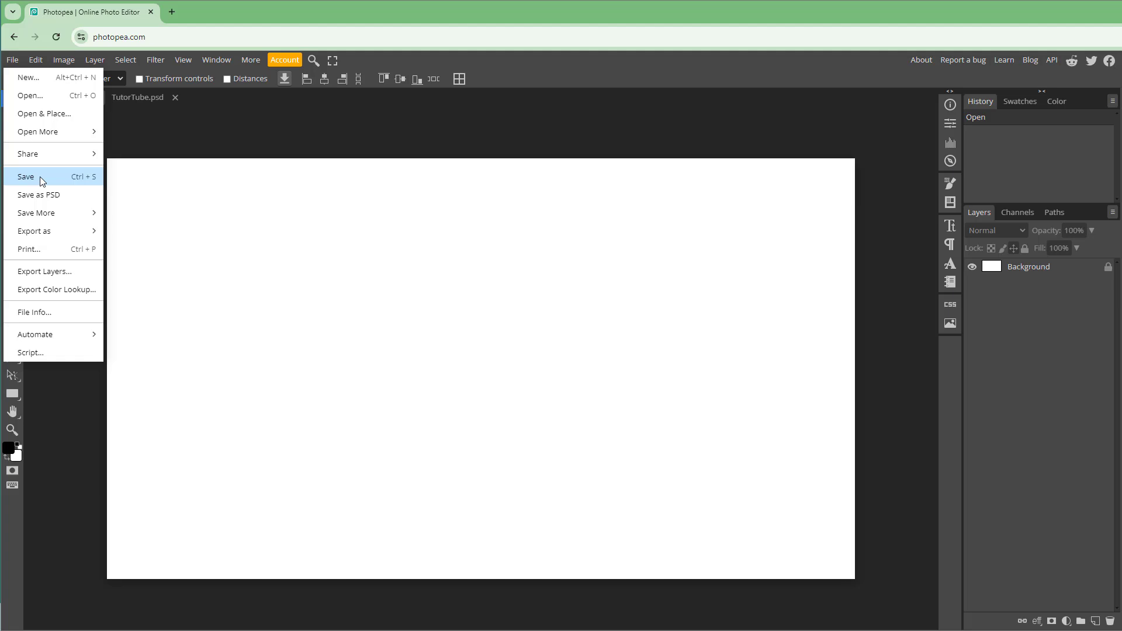
left_click(59, 177)
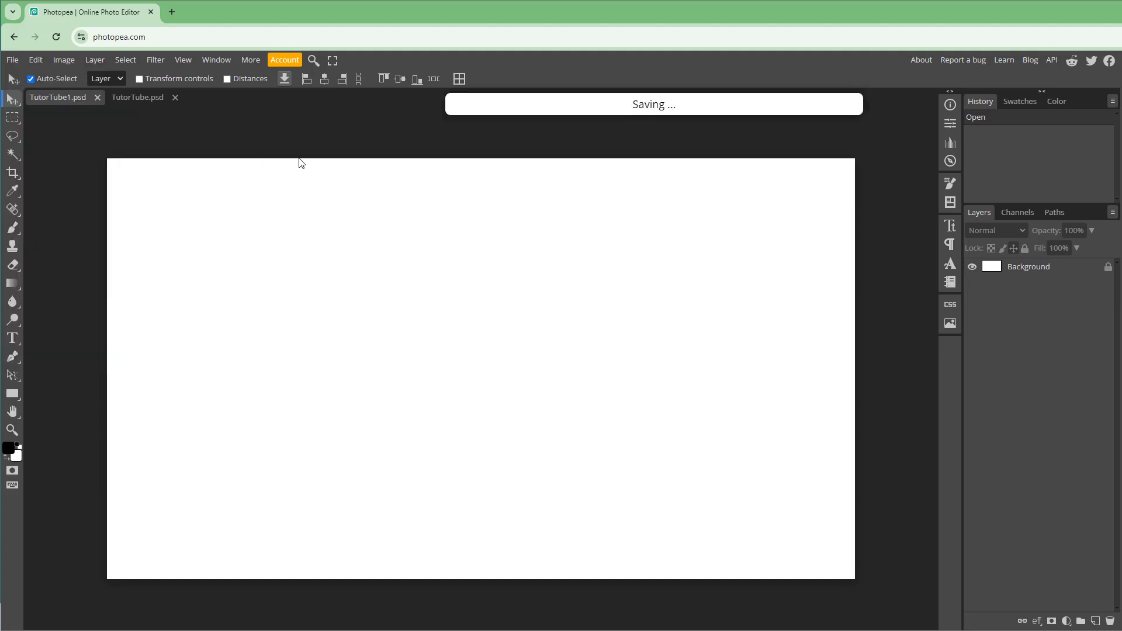
left_click(14, 60)
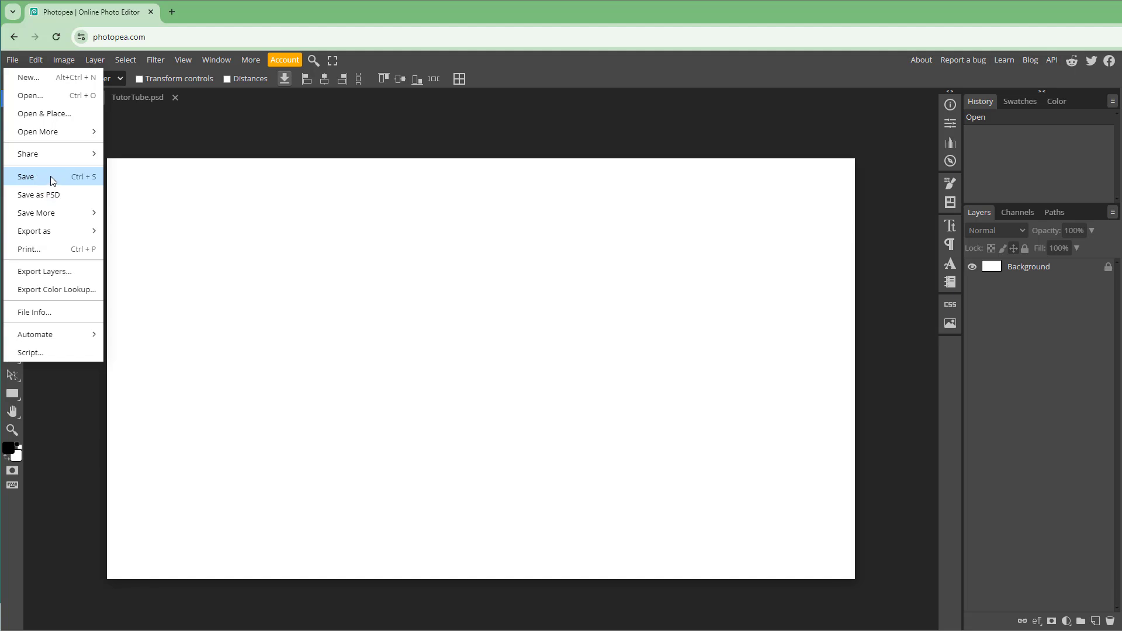
left_click(50, 178)
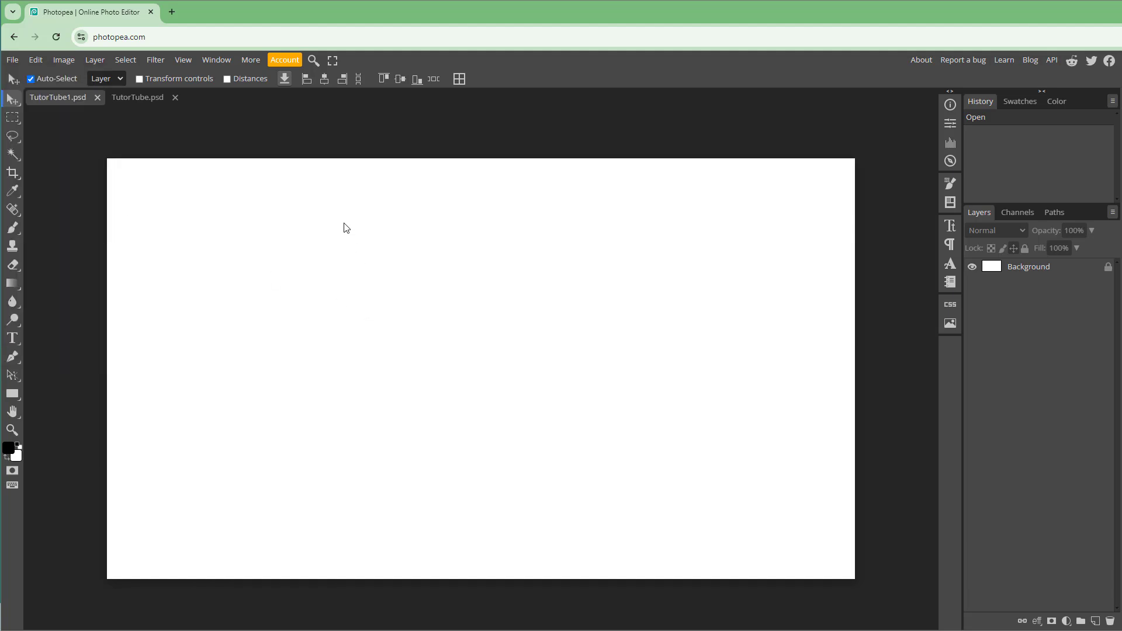